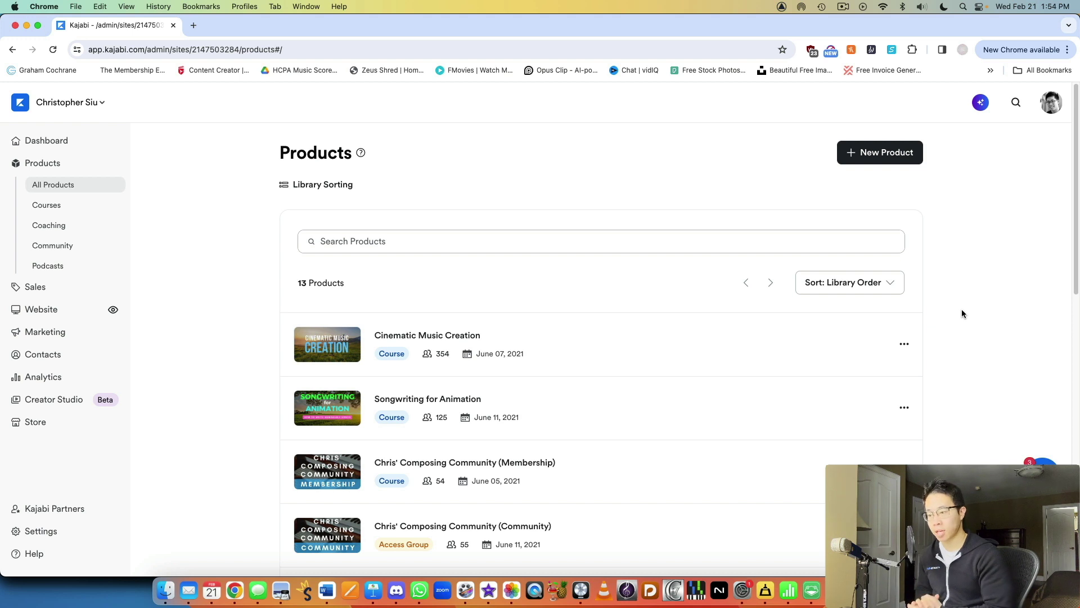
# - Open the membership course outline and preview the Composition, Songwriting, and Analysis lessons
pyautogui.scroll(-3, 902, 278)
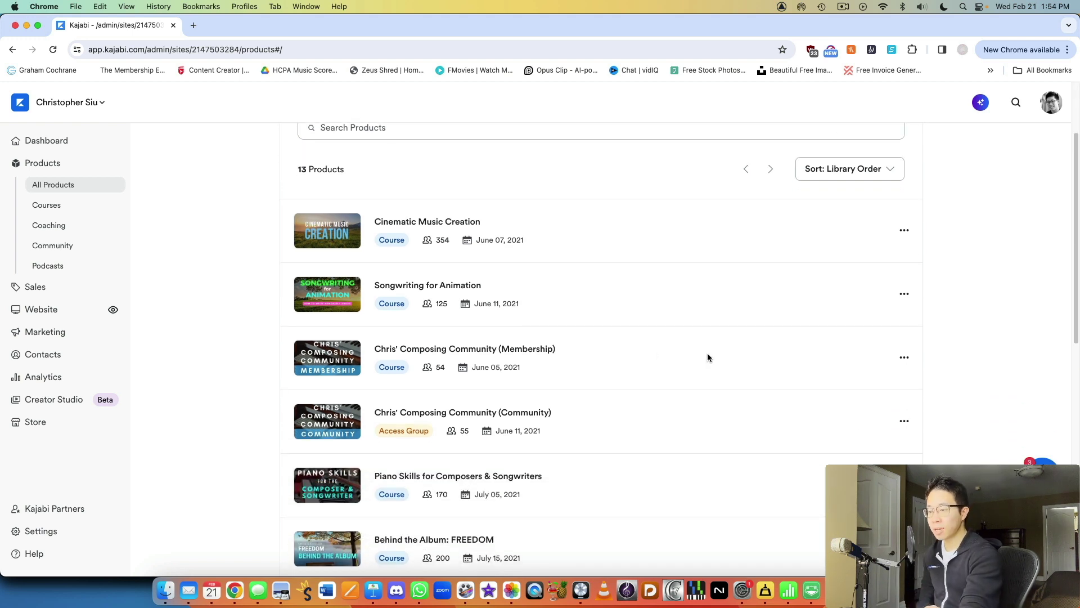
pyautogui.scroll(-1, 562, 332)
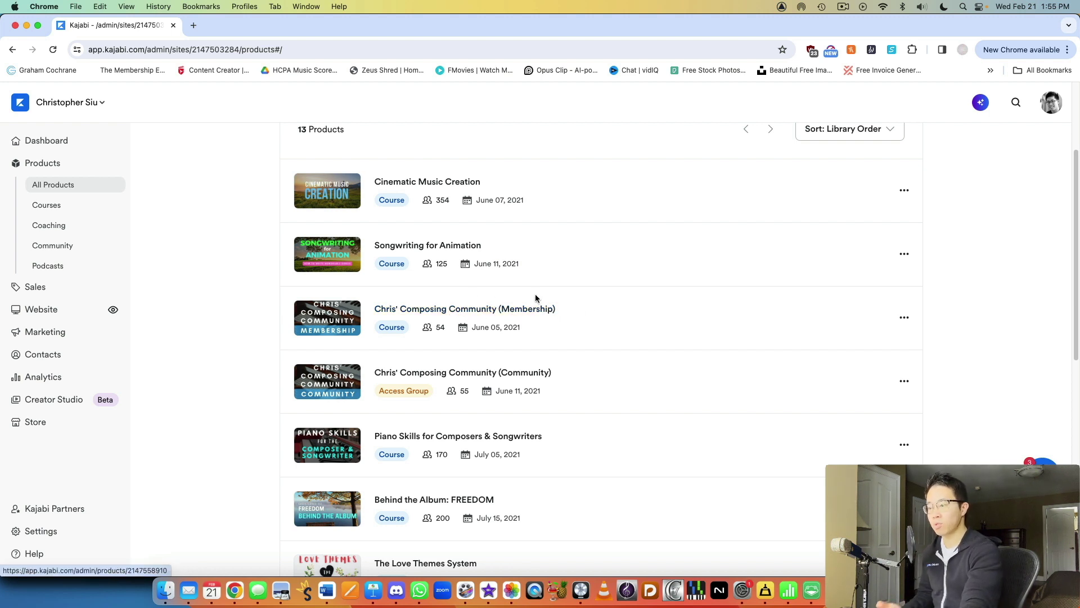
pyautogui.click(435, 313)
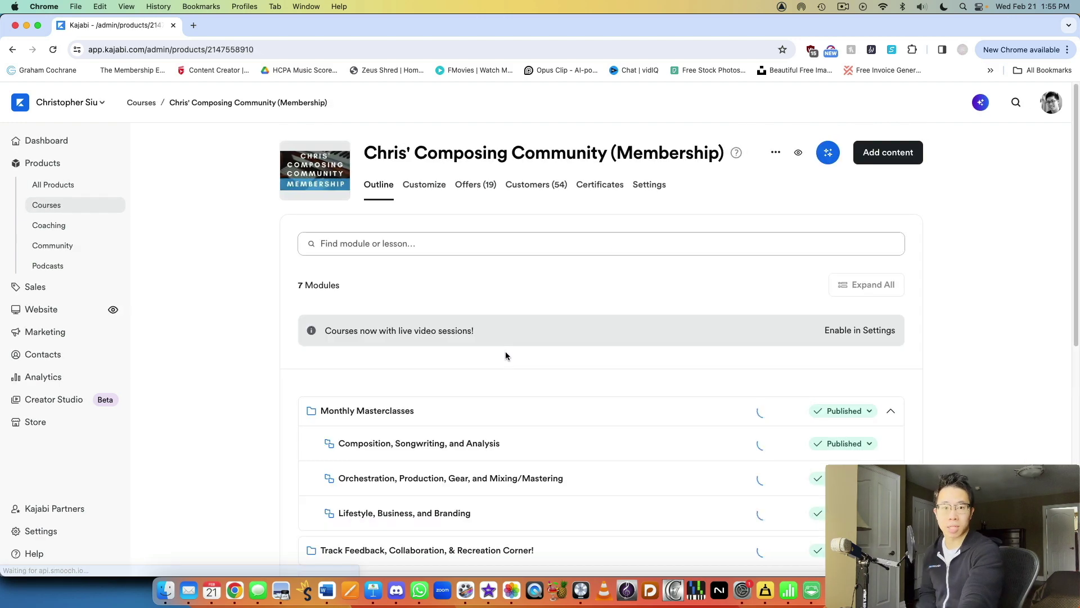
pyautogui.scroll(-4, 512, 333)
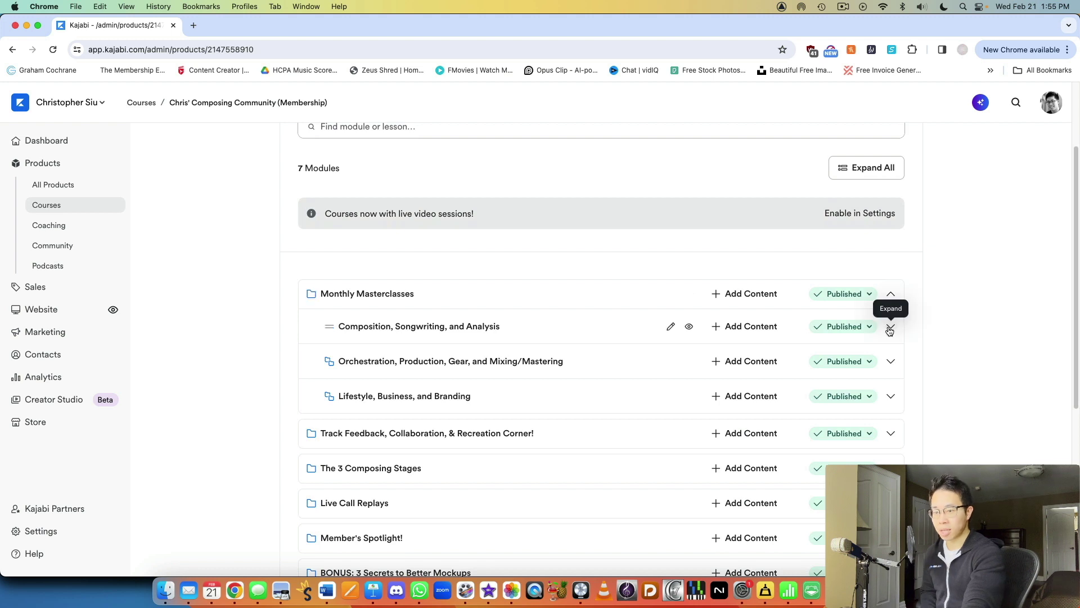
pyautogui.click(891, 327)
pyautogui.click(891, 326)
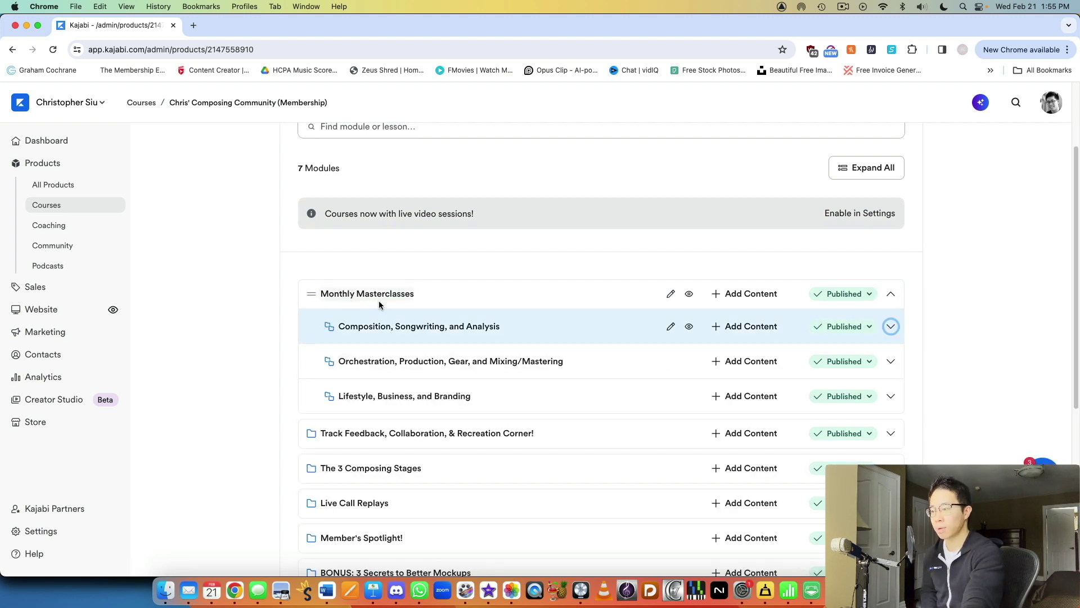
# - Expand and collapse the Orchestration and Lifestyle, Business, and Branding lesson lists
pyautogui.scroll(-1, 931, 309)
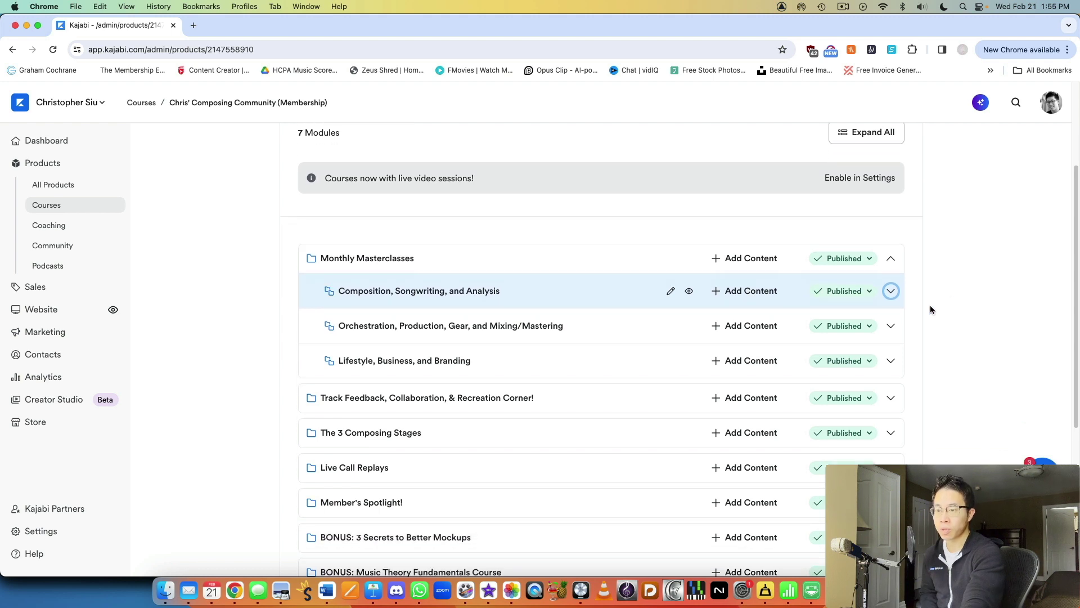
pyautogui.click(890, 326)
pyautogui.scroll(-4, 891, 326)
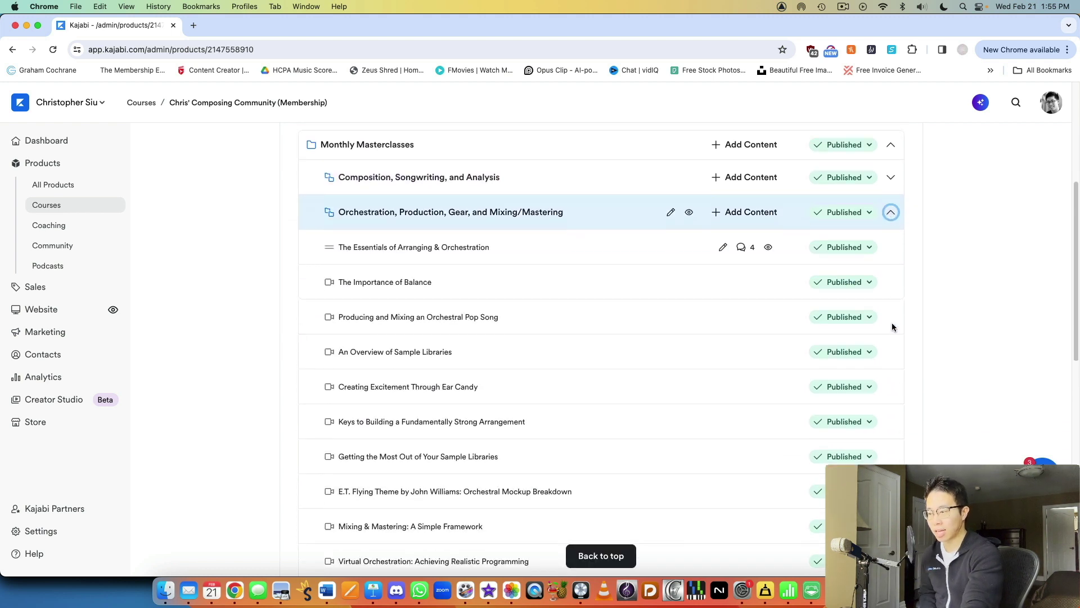
pyautogui.scroll(2, 900, 303)
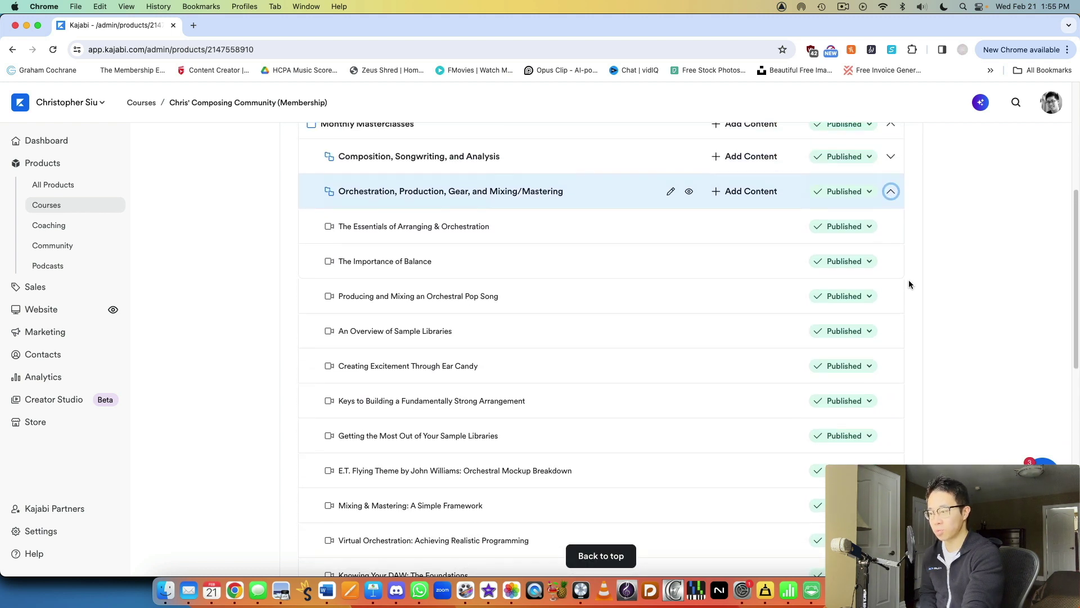
pyautogui.click(891, 191)
pyautogui.click(891, 226)
pyautogui.scroll(-4, 893, 231)
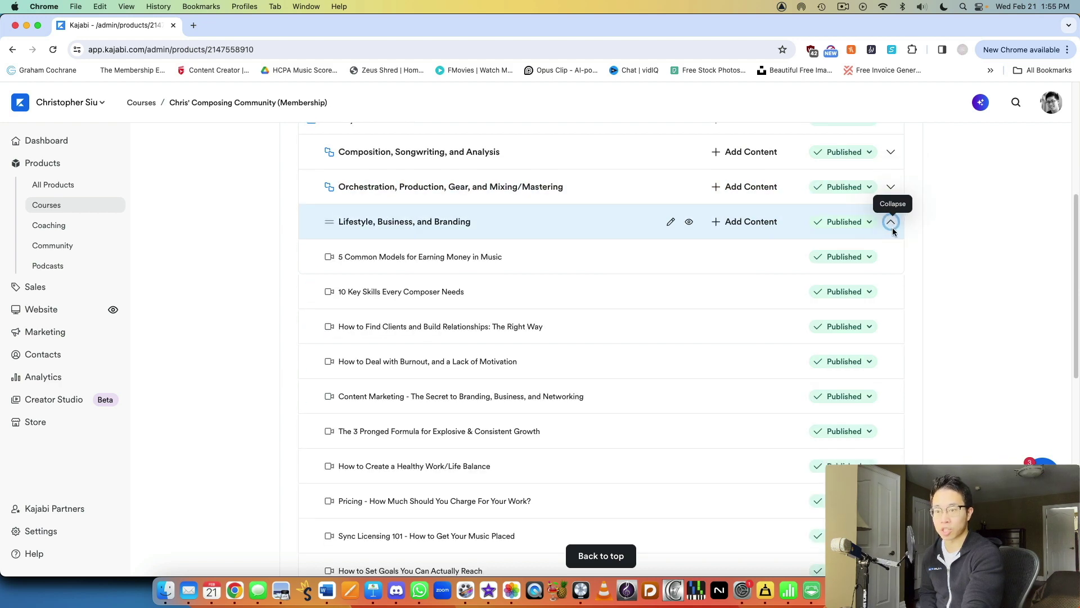
pyautogui.scroll(4, 892, 233)
pyautogui.click(891, 212)
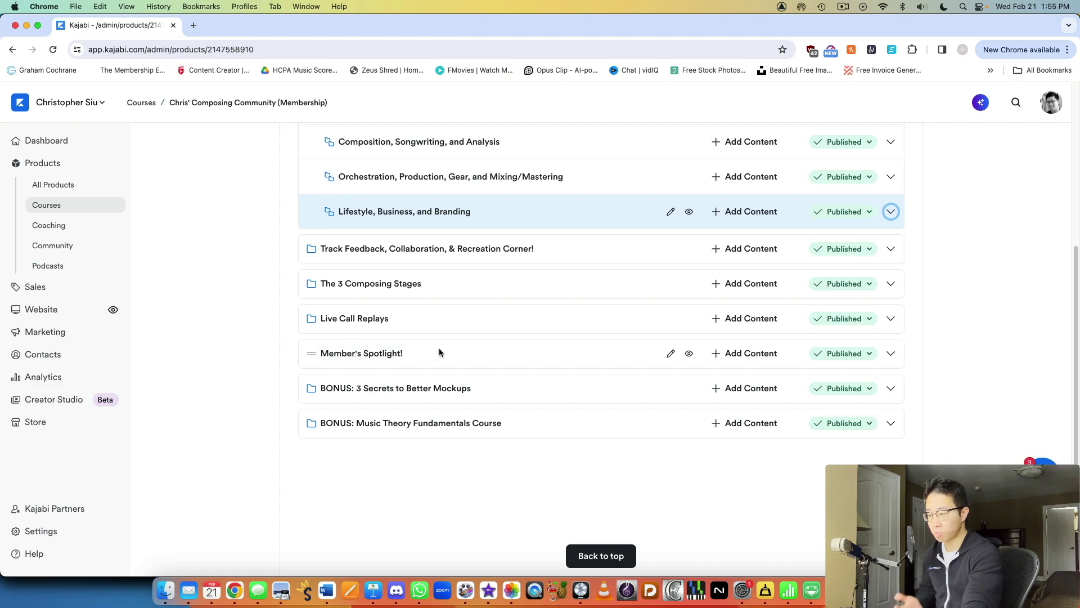
pyautogui.scroll(5, 428, 394)
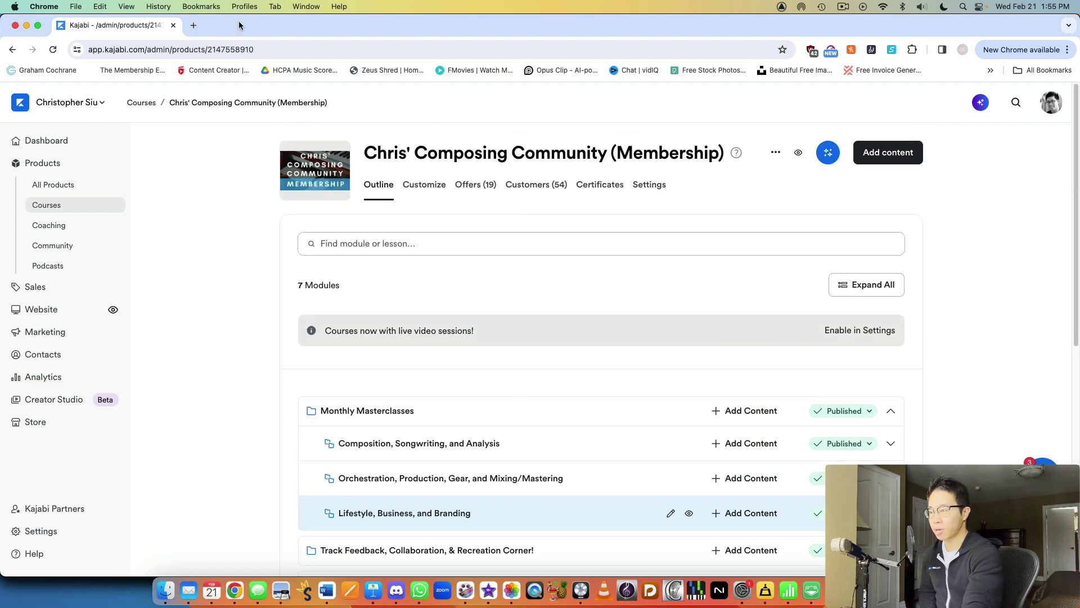
# - Return to All Products and go to Chris' Composing Community from its actions menu
pyautogui.click(13, 52)
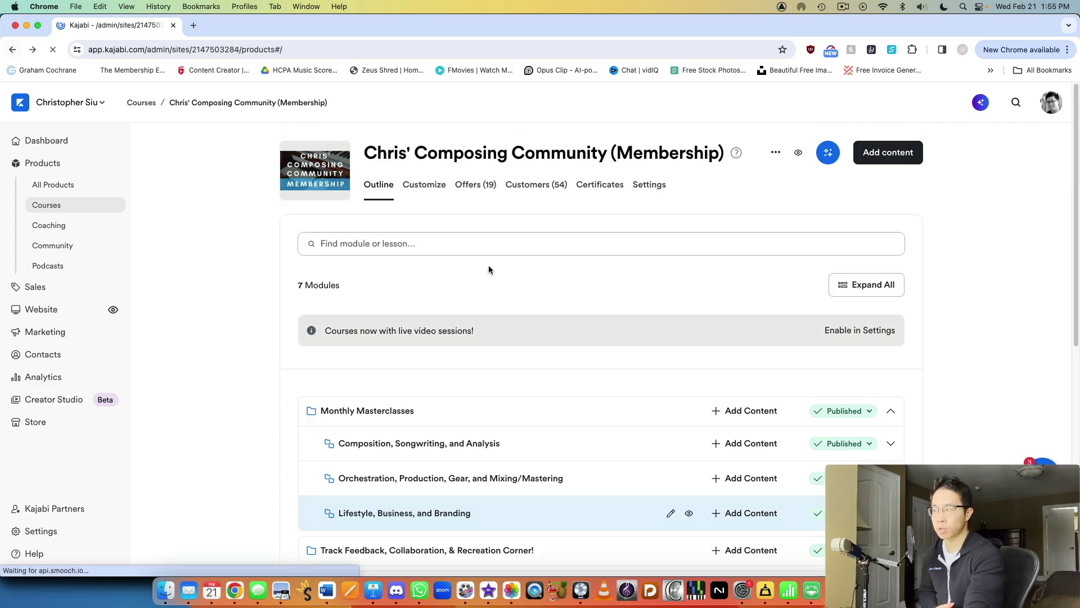
pyautogui.scroll(-4, 638, 306)
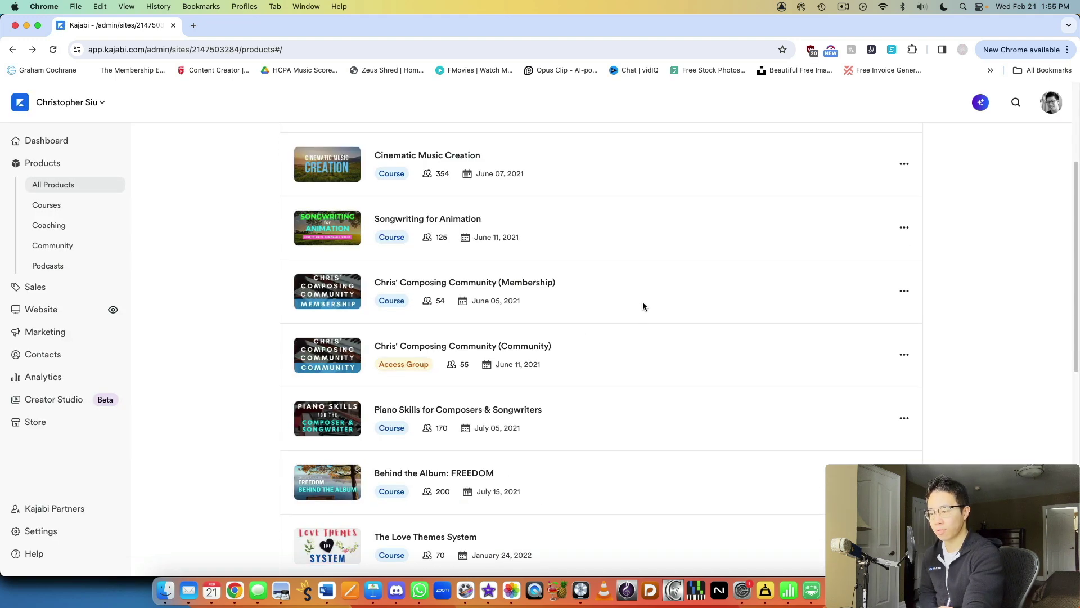
pyautogui.click(905, 358)
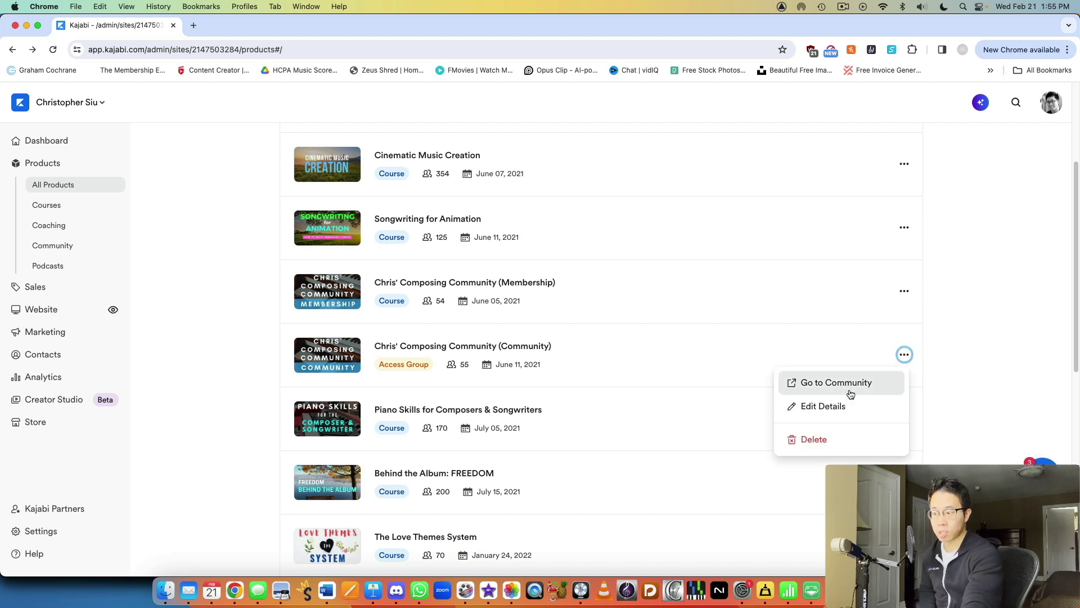
pyautogui.click(796, 383)
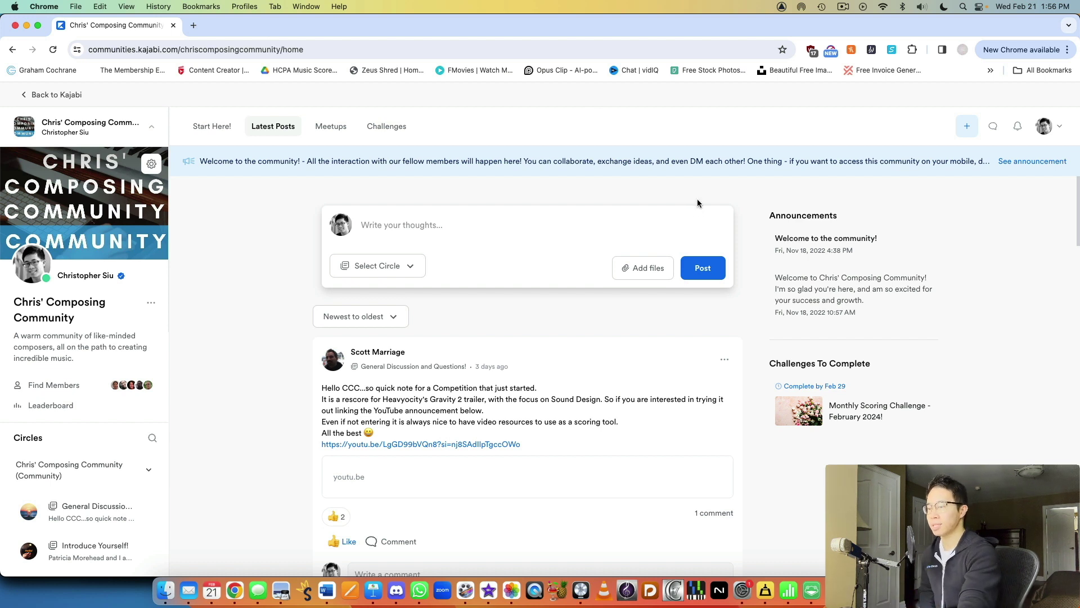
# - Browse the Circles sidebar and view the composer's circle list without choosing one
pyautogui.moveTo(84, 155)
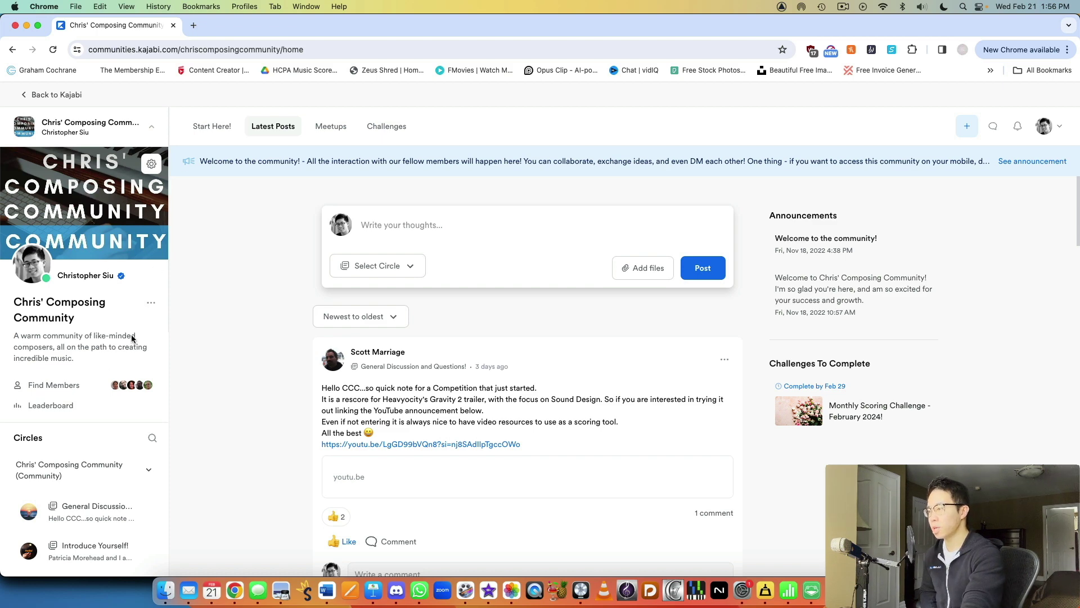
pyautogui.scroll(-10, 102, 344)
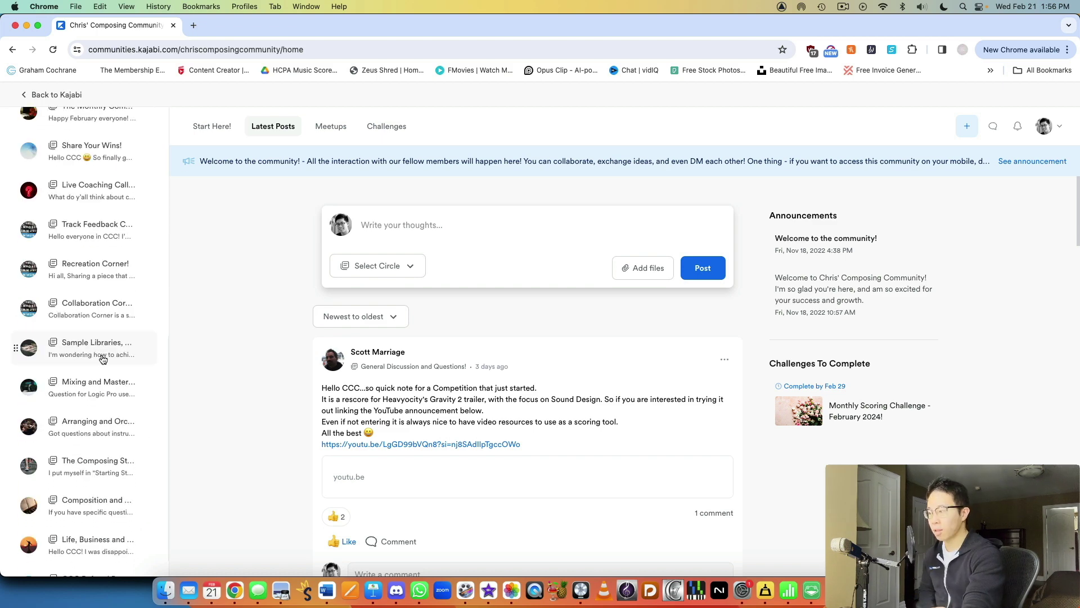
pyautogui.scroll(4, 99, 349)
pyautogui.scroll(1, 65, 239)
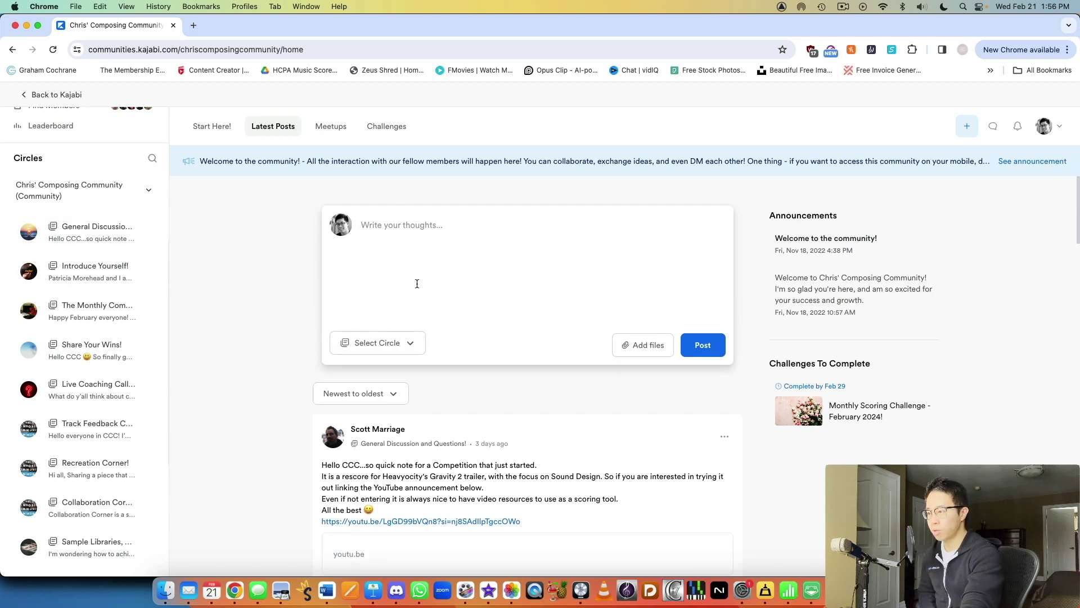
pyautogui.click(412, 343)
pyautogui.scroll(-3, 439, 420)
pyautogui.scroll(3, 439, 420)
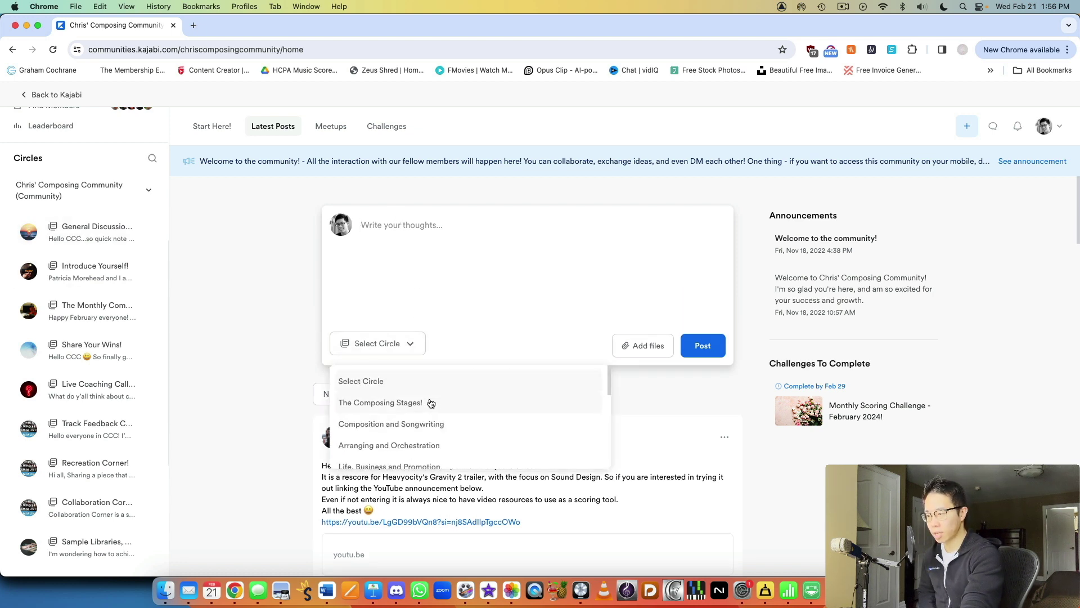
pyautogui.click(240, 308)
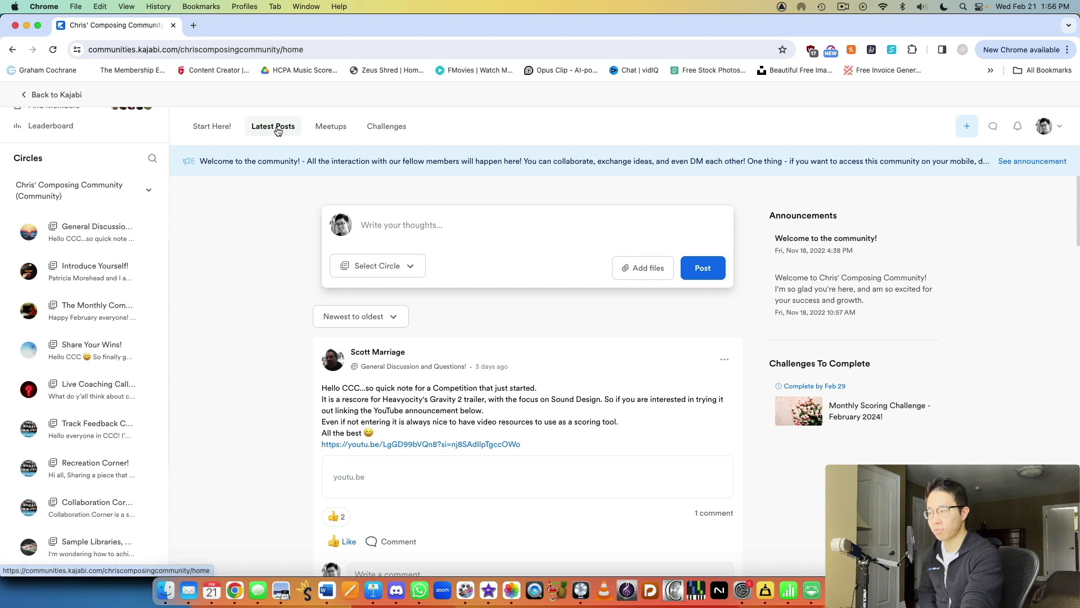
# - Check the composer's attachable file types and Like reactions, then go to Meetups
pyautogui.click(641, 270)
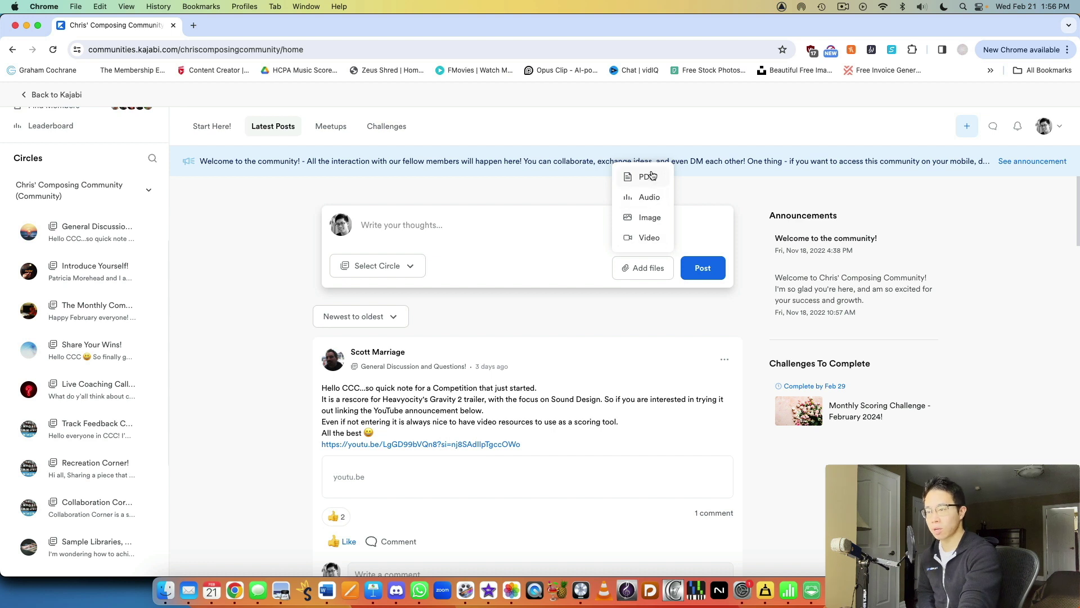
pyautogui.scroll(-3, 532, 304)
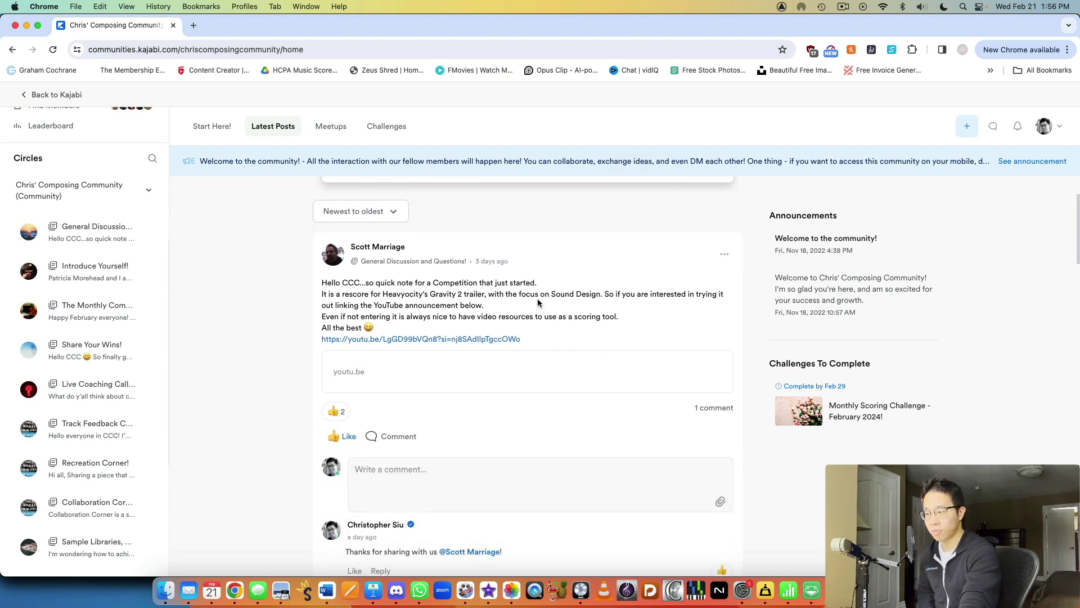
pyautogui.moveTo(347, 431)
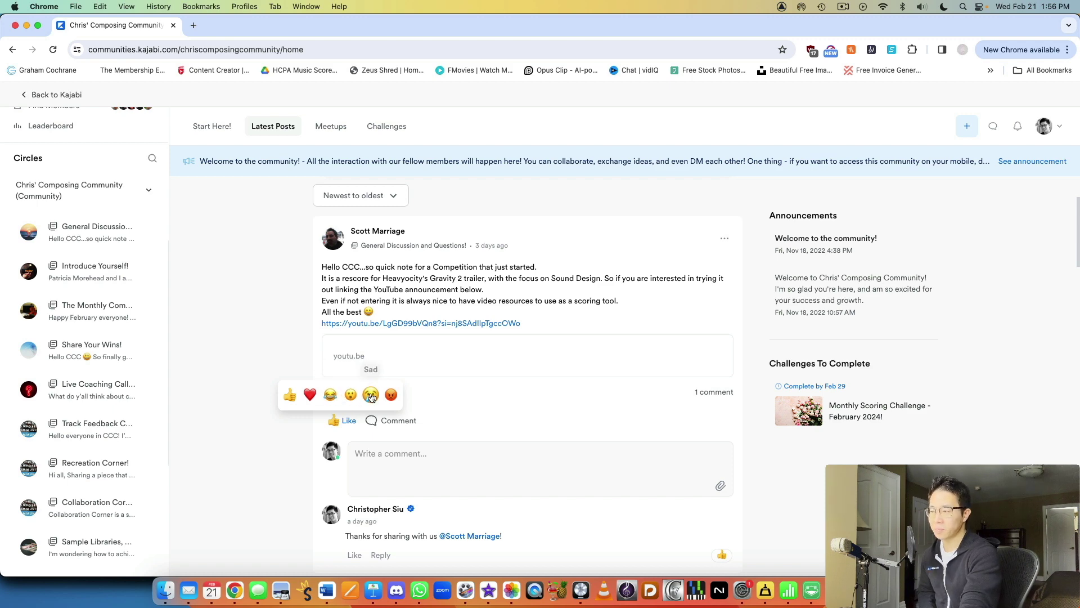
pyautogui.scroll(-3, 265, 310)
pyautogui.scroll(5, 264, 310)
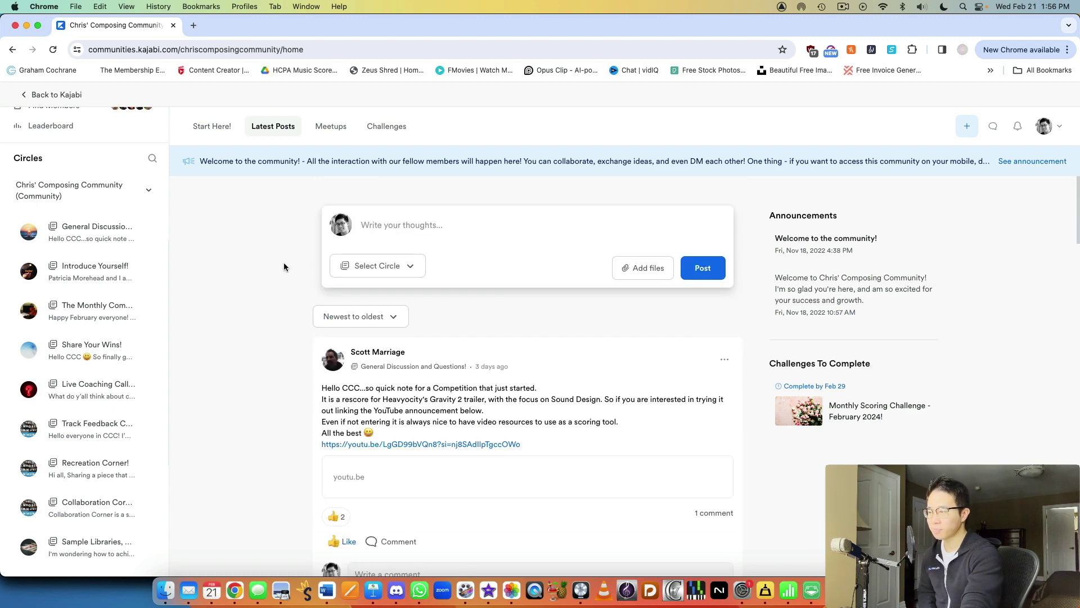
pyautogui.click(342, 137)
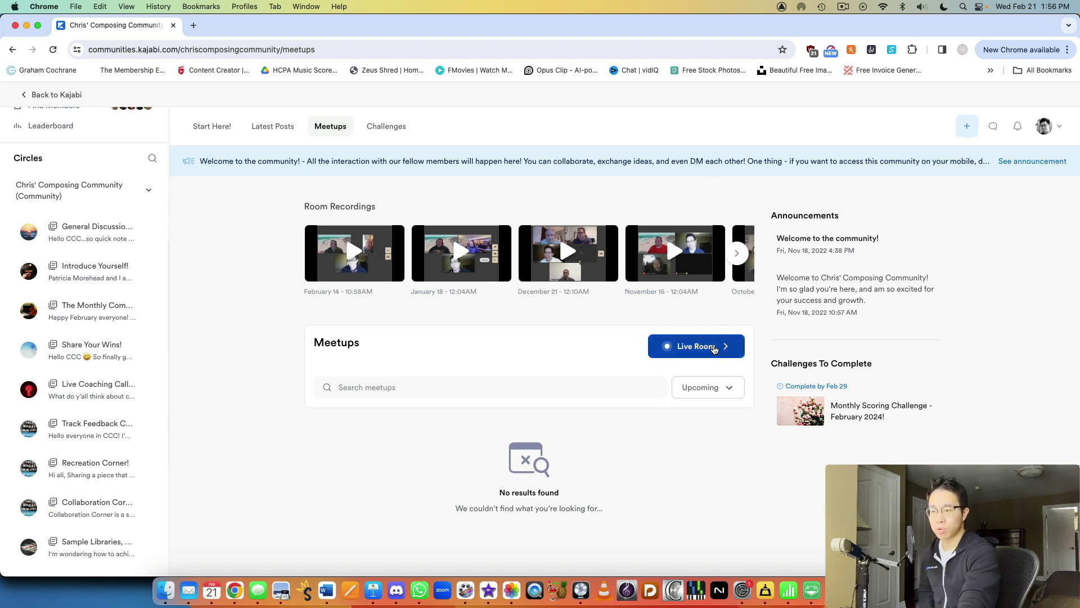
# - Start the Live Room meetup, then leave it to view the Challenges page
pyautogui.click(713, 348)
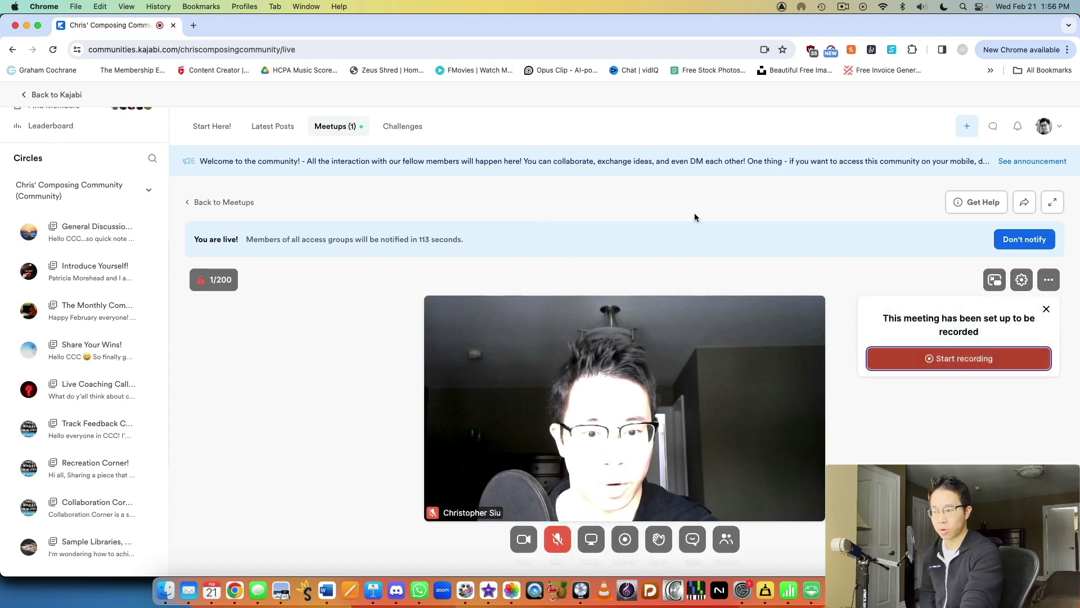
pyautogui.click(402, 126)
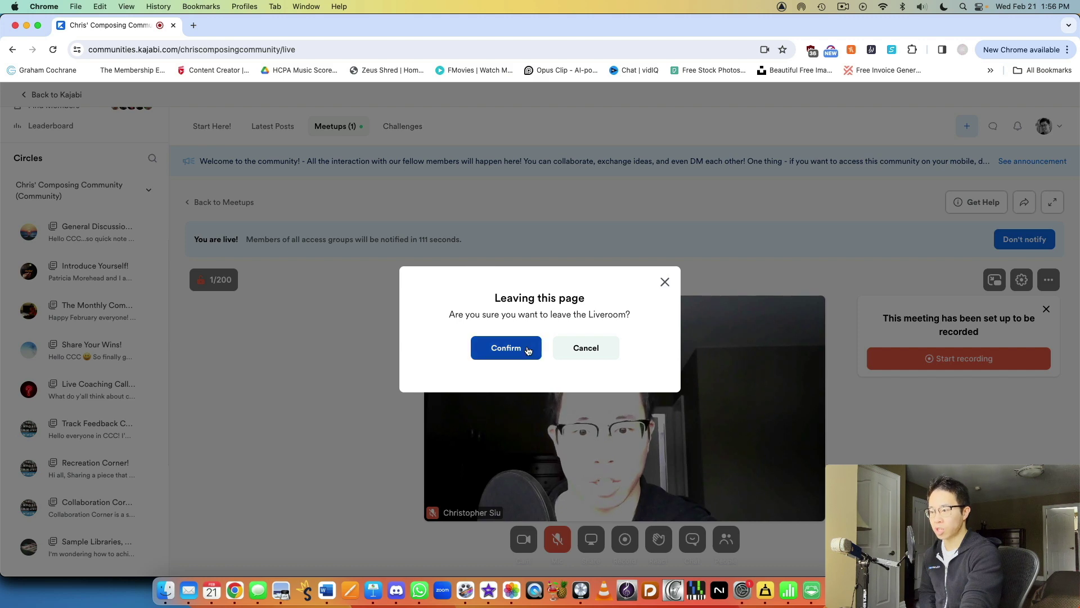
pyautogui.click(506, 348)
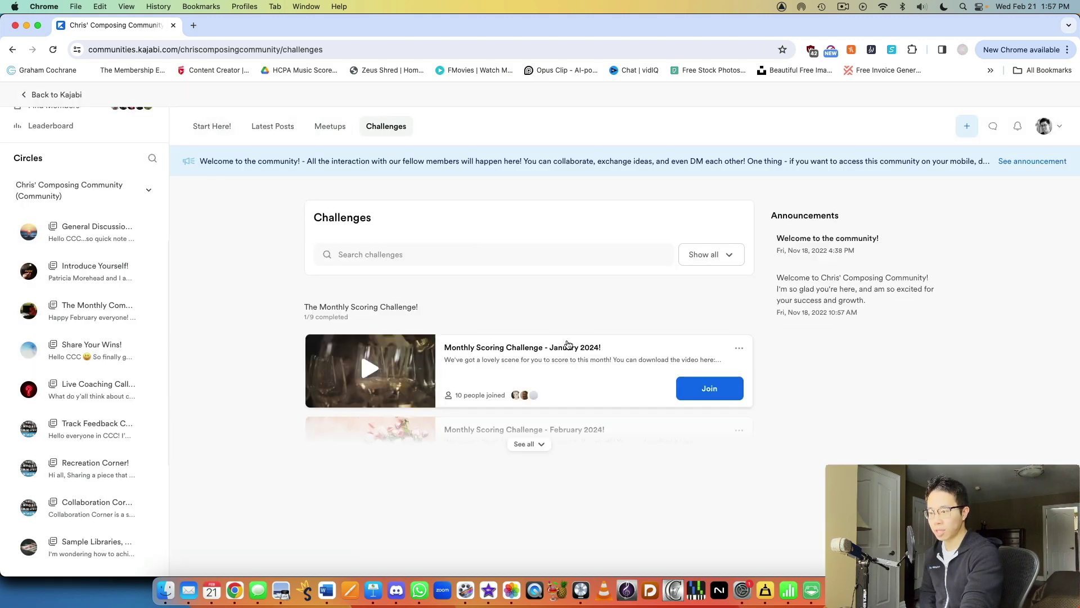
# - Review the full monthly challenge list, then go to the Start Here! page
pyautogui.click(538, 444)
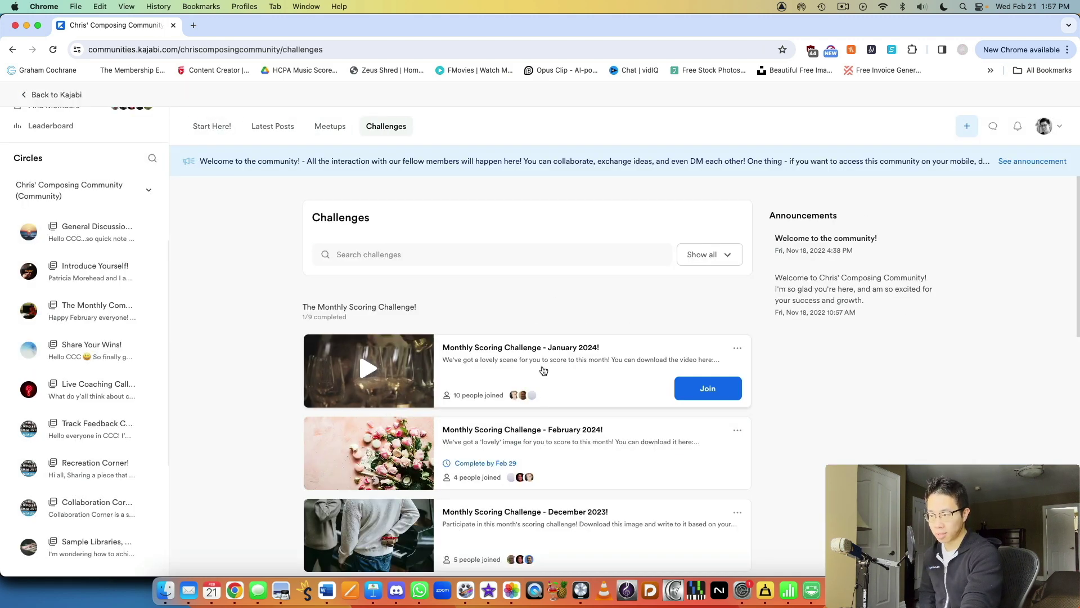
pyautogui.scroll(-2, 550, 364)
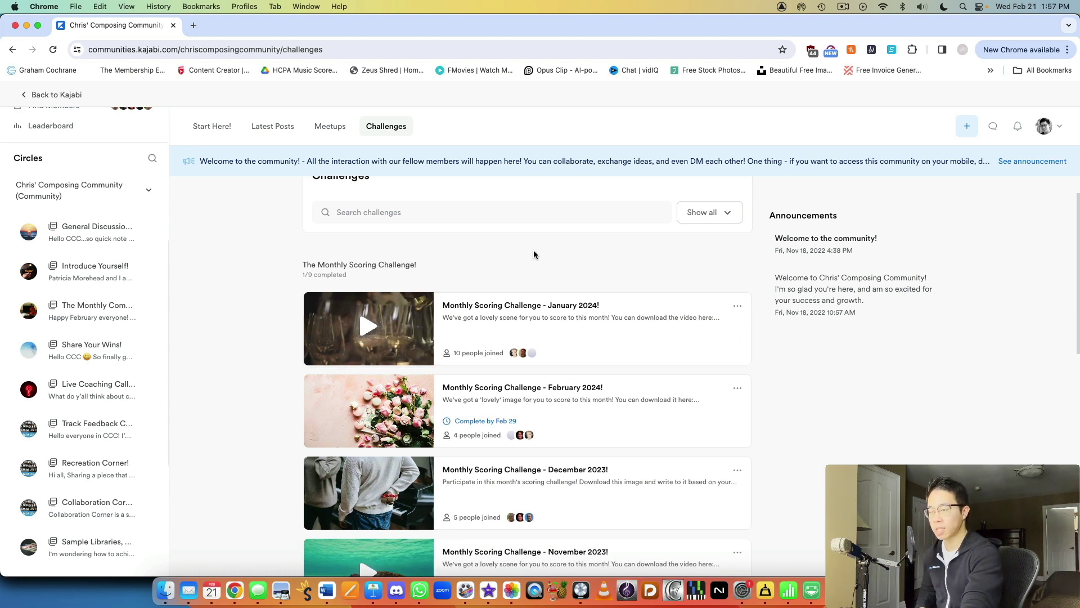
pyautogui.scroll(2, 558, 275)
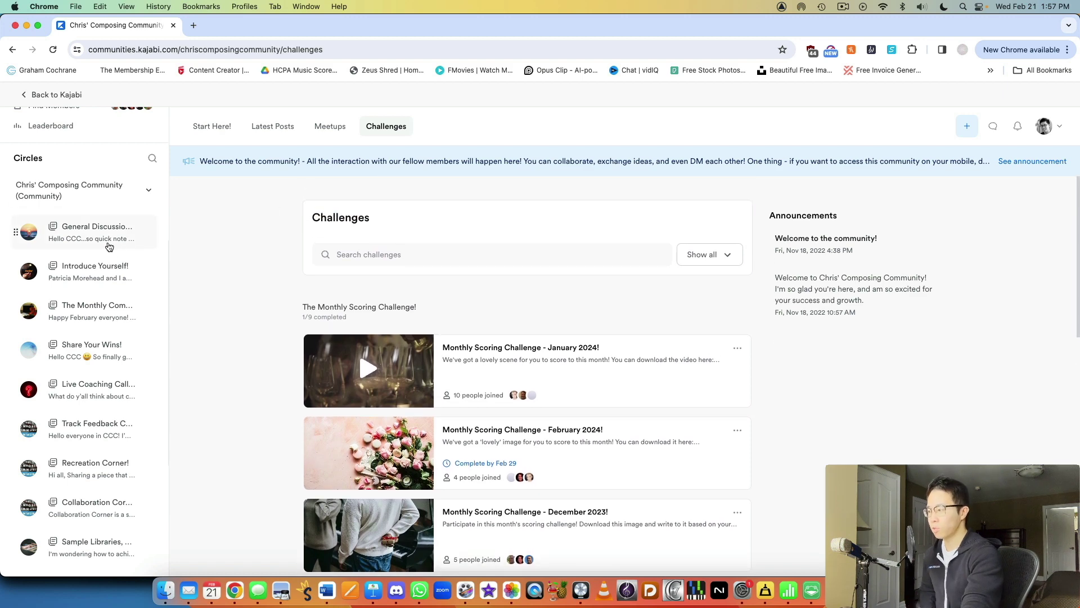
pyautogui.scroll(5, 137, 243)
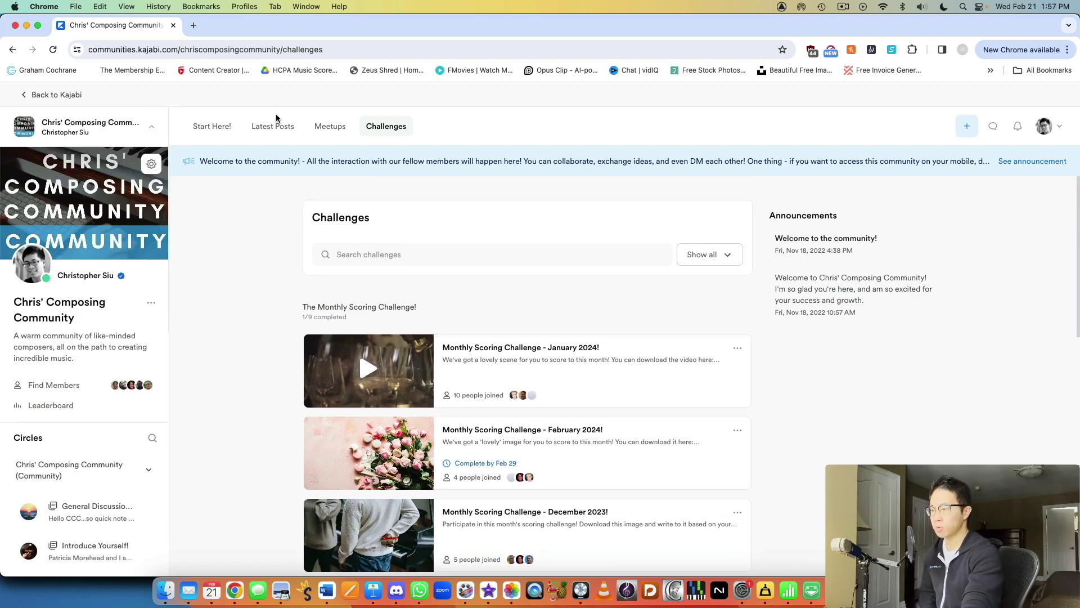
pyautogui.click(222, 125)
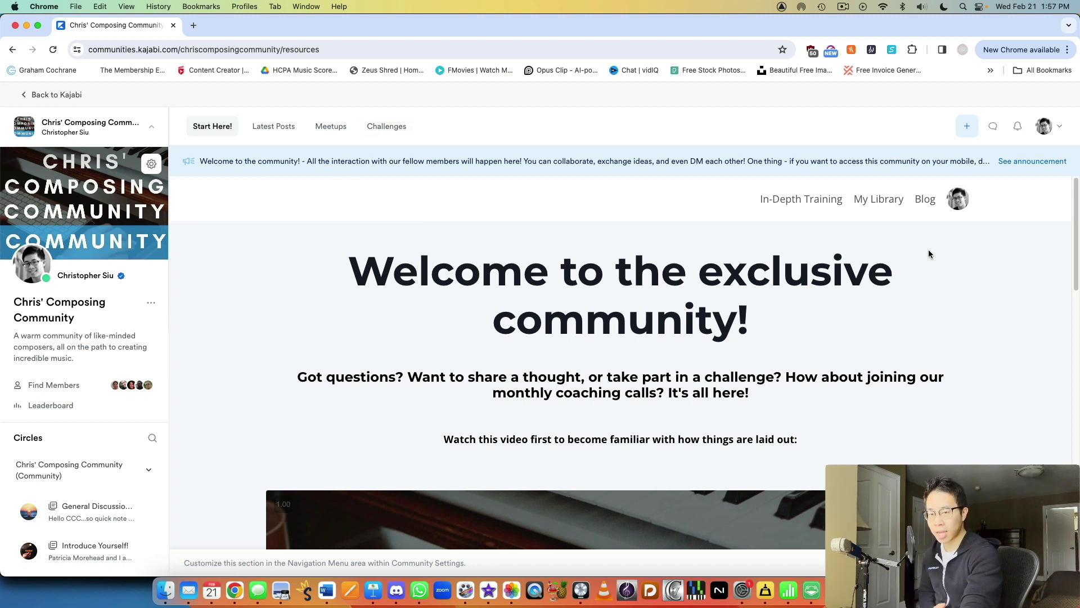
# - Check the direct messages and notifications panels, then close them
pyautogui.click(994, 127)
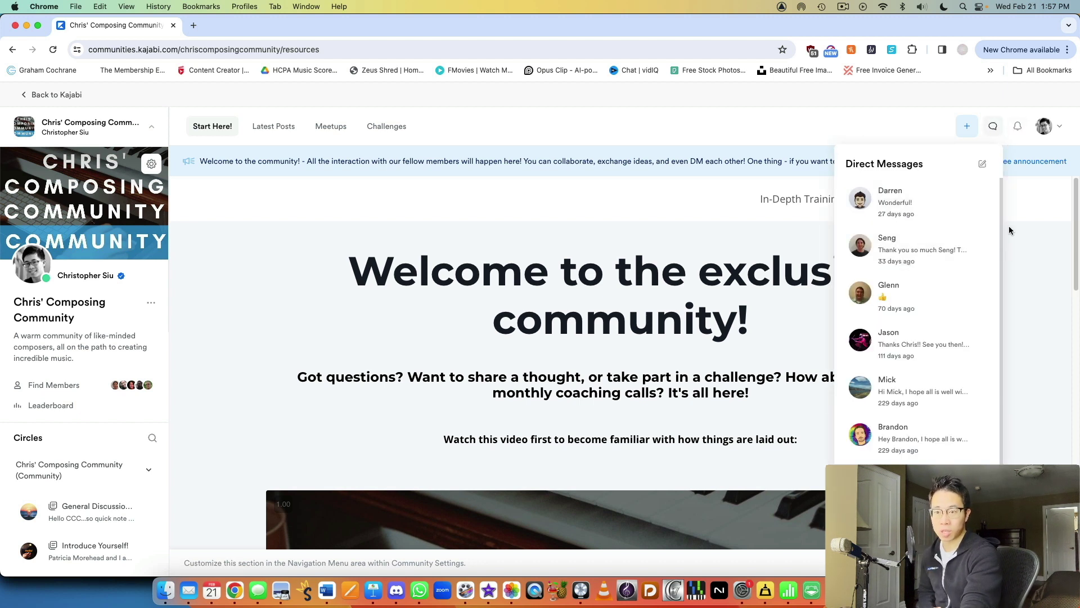
pyautogui.click(1017, 126)
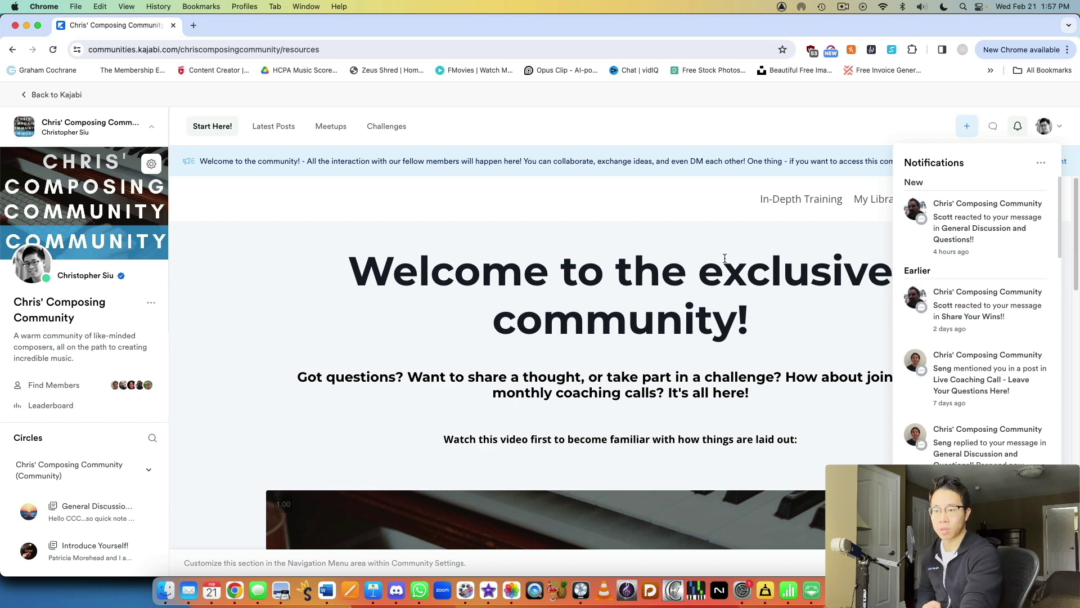
pyautogui.click(1017, 127)
# - Follow the Start Here page's 'click here!' link to the membership content
pyautogui.scroll(-7, 889, 287)
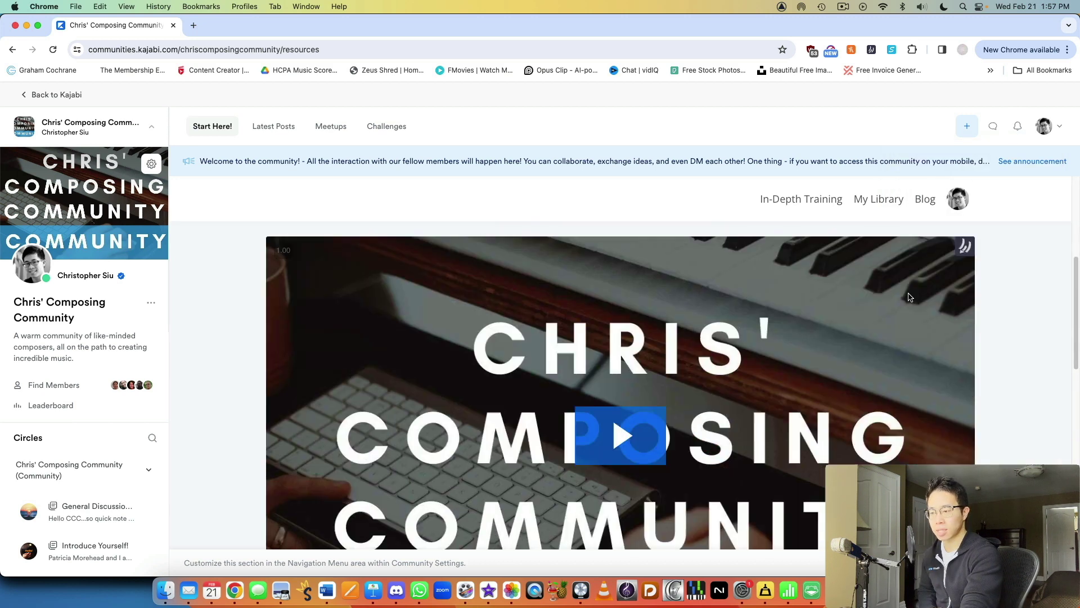
pyautogui.scroll(-10, 912, 292)
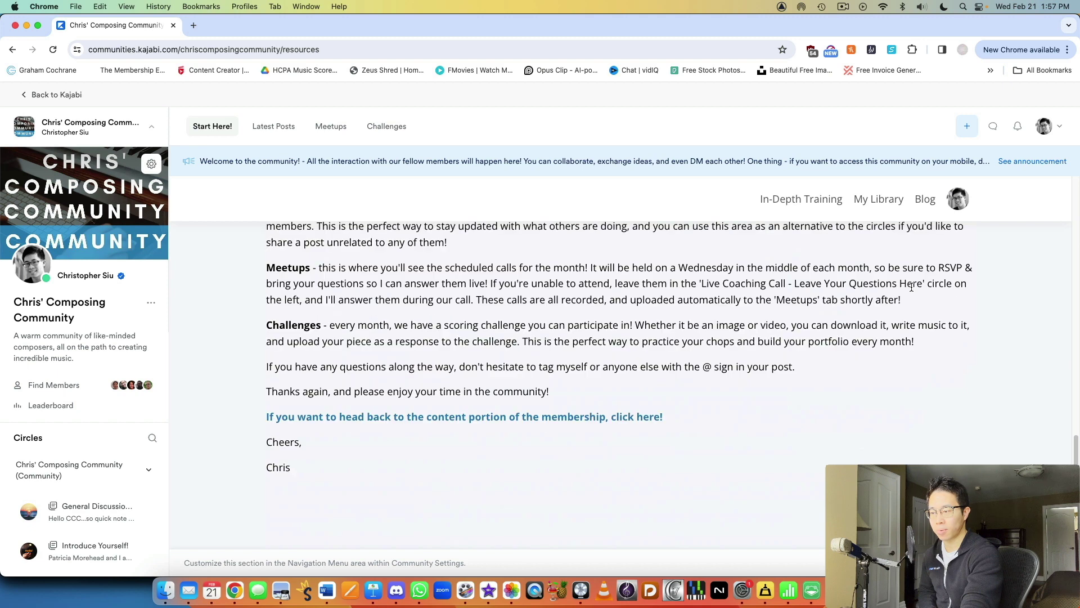
pyautogui.click(612, 417)
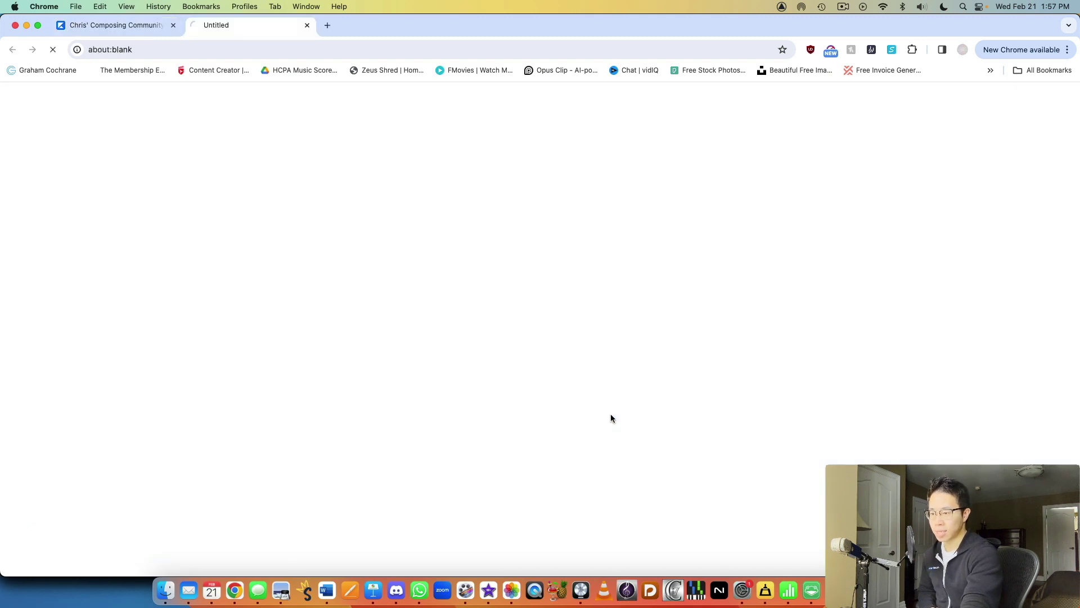
# - In the membership tab, browse Monthly Masterclasses to the Composition, Songwriting, and Analysis lessons
pyautogui.click(141, 24)
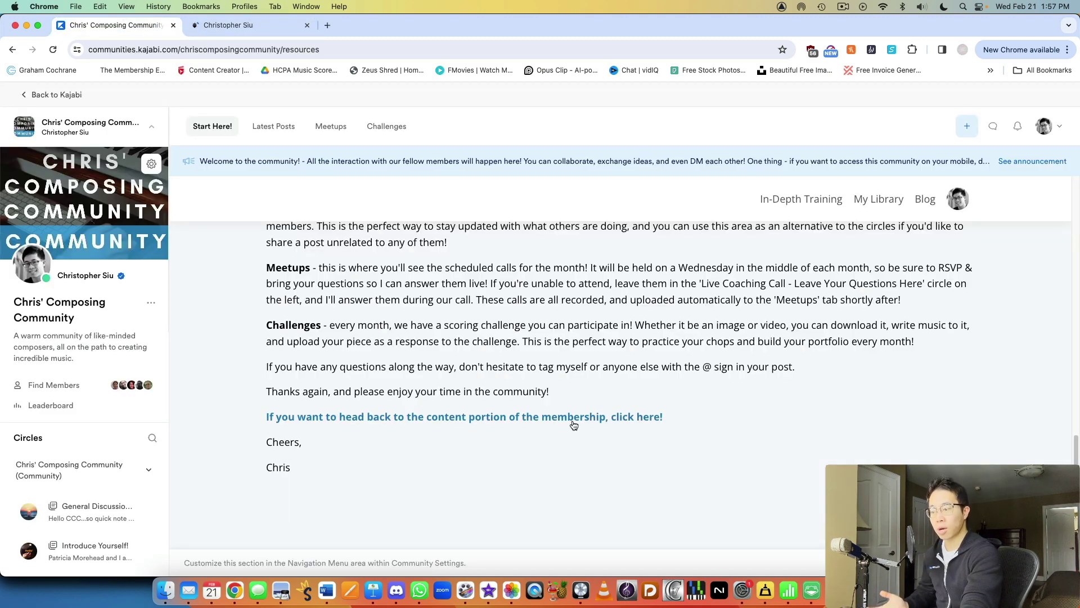
pyautogui.click(232, 25)
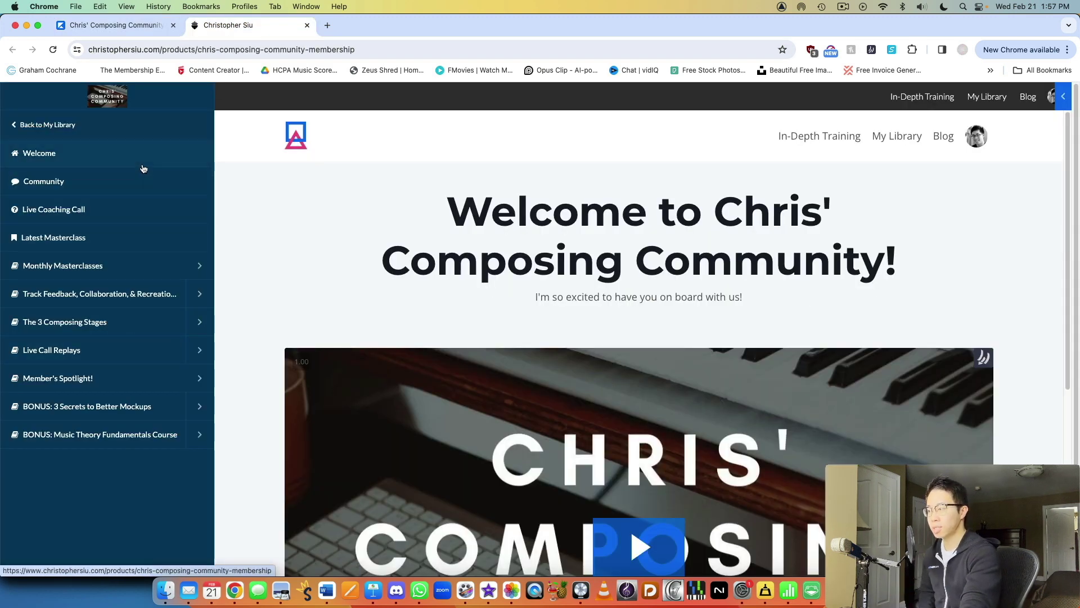
pyautogui.click(200, 265)
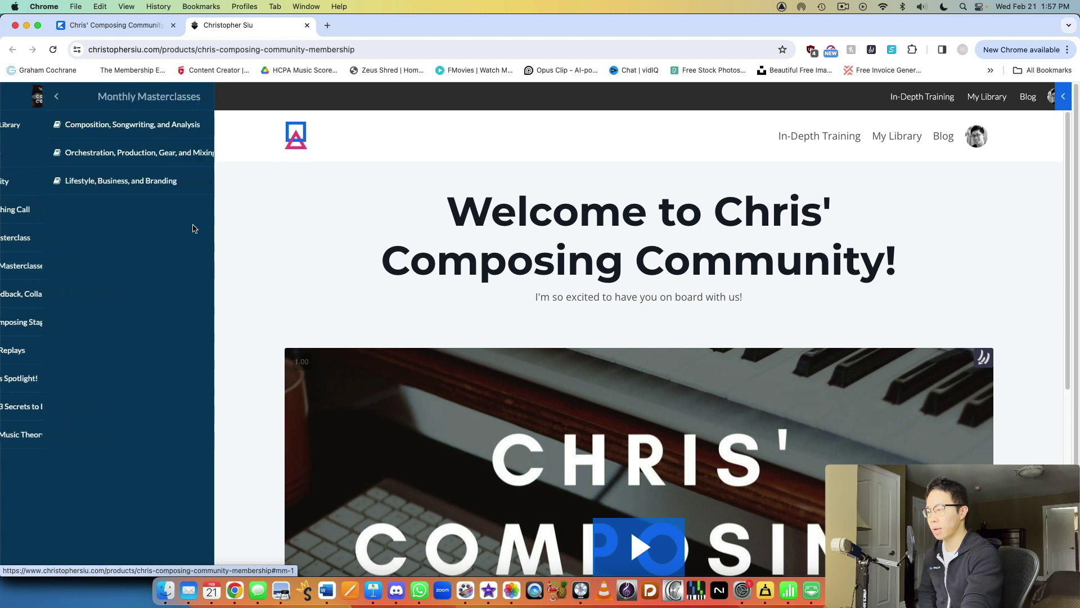
pyautogui.click(192, 131)
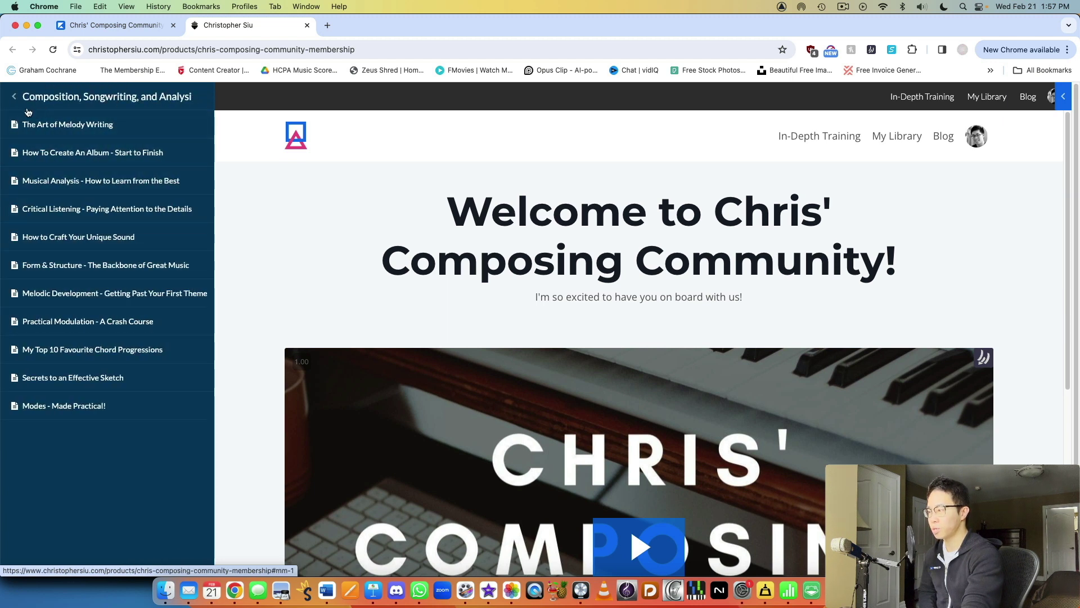
# - Go back to the main membership menu and reach Community from the sidebar
pyautogui.click(25, 97)
pyautogui.click(26, 97)
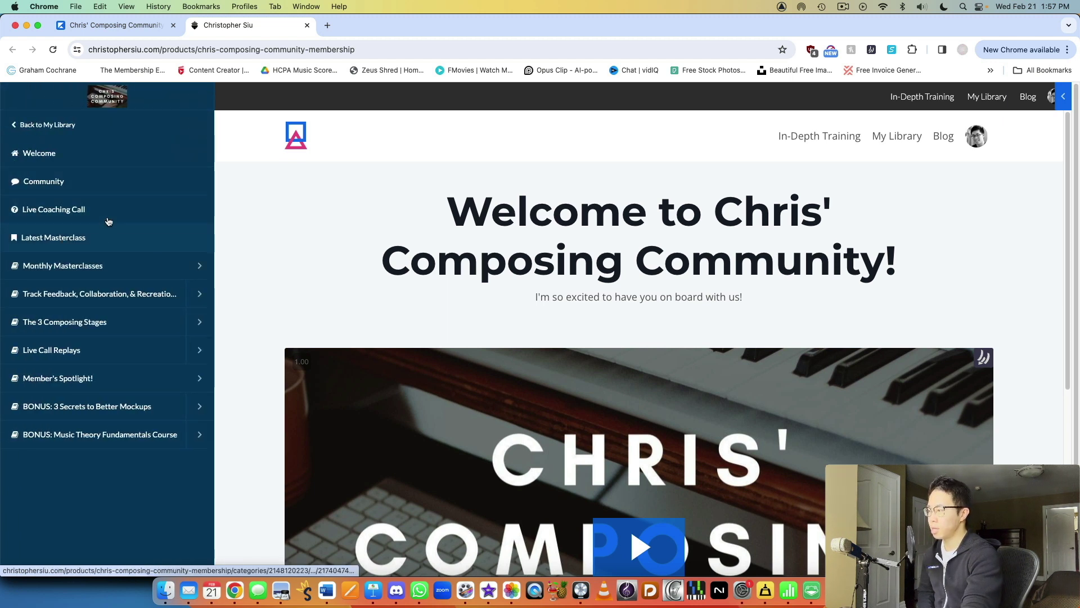
pyautogui.click(51, 184)
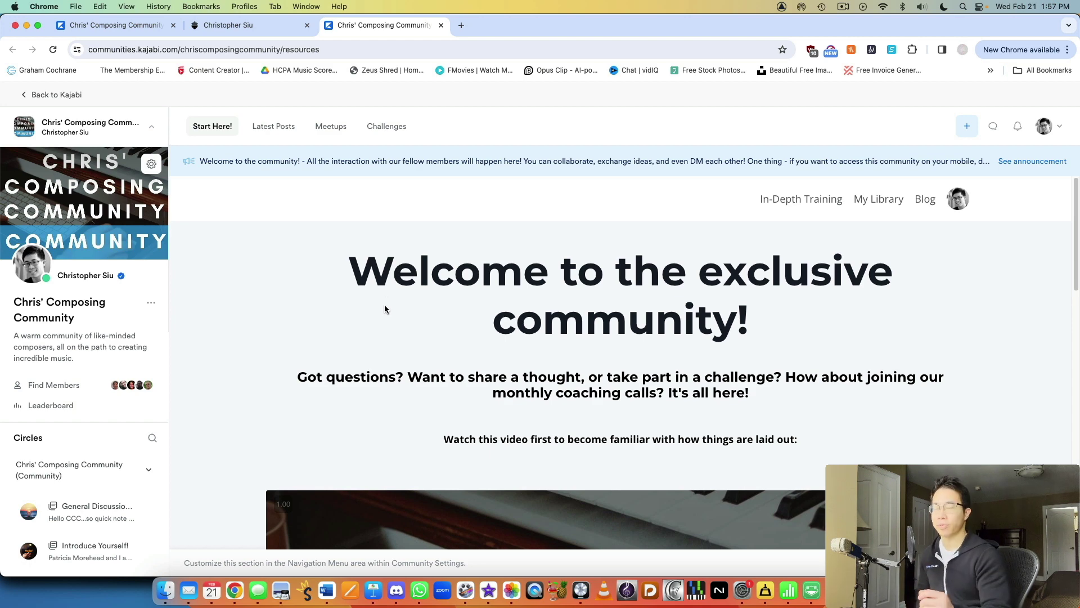
# - Close the membership and extra community tabs, return to the live room, and leave for Start Here!
pyautogui.click(306, 25)
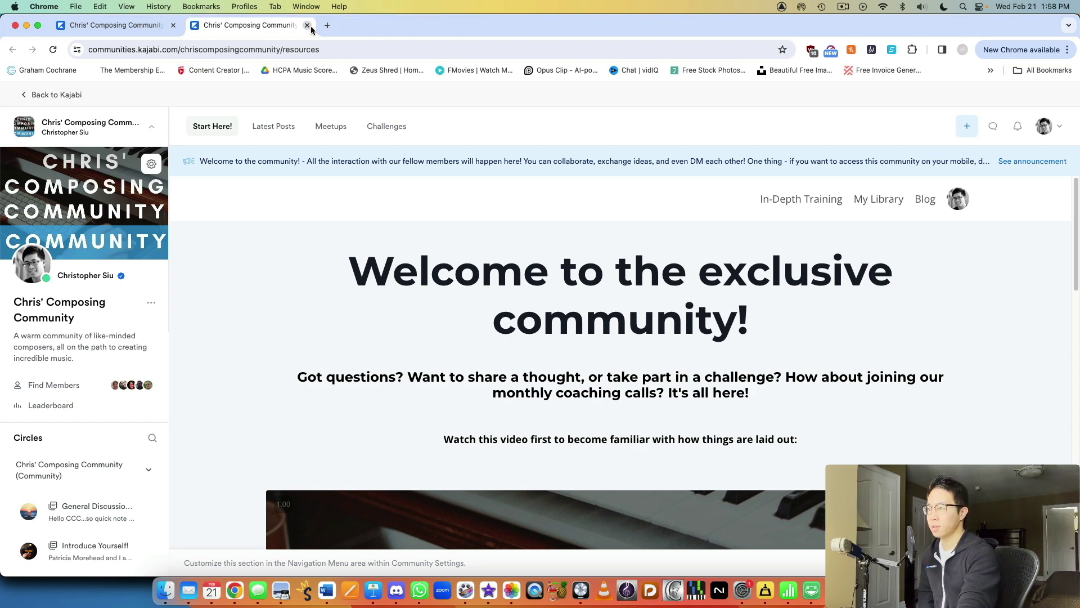
pyautogui.click(306, 25)
pyautogui.click(10, 49)
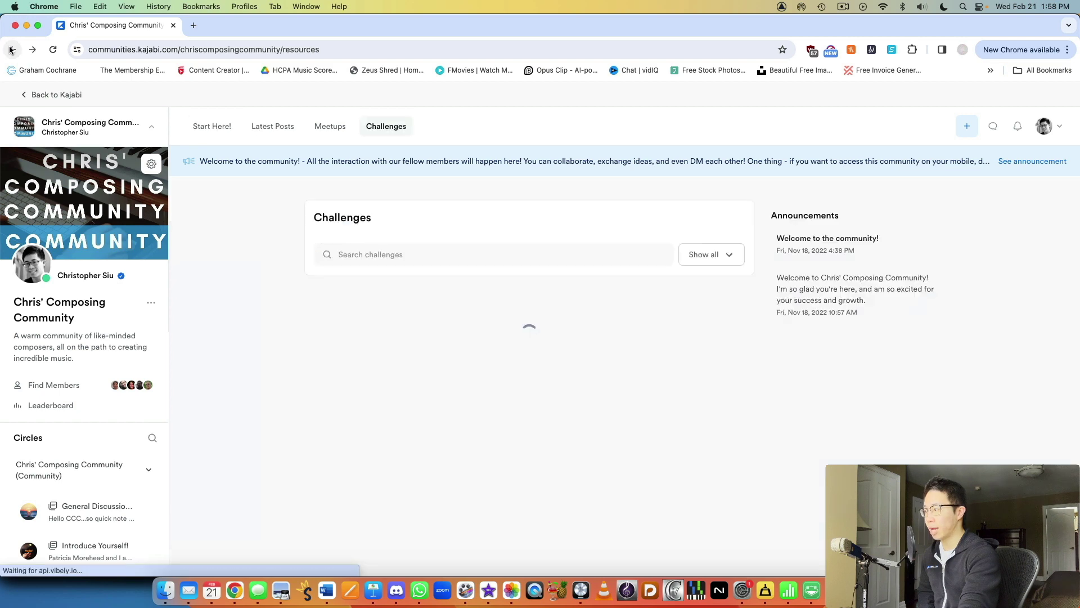
pyautogui.click(11, 50)
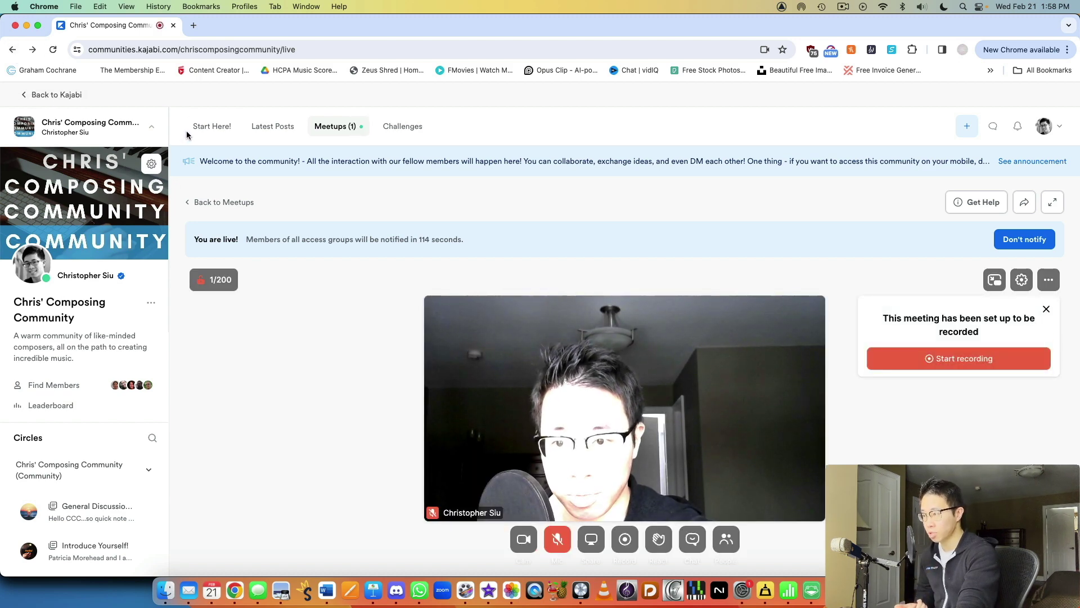
pyautogui.click(188, 129)
pyautogui.click(495, 347)
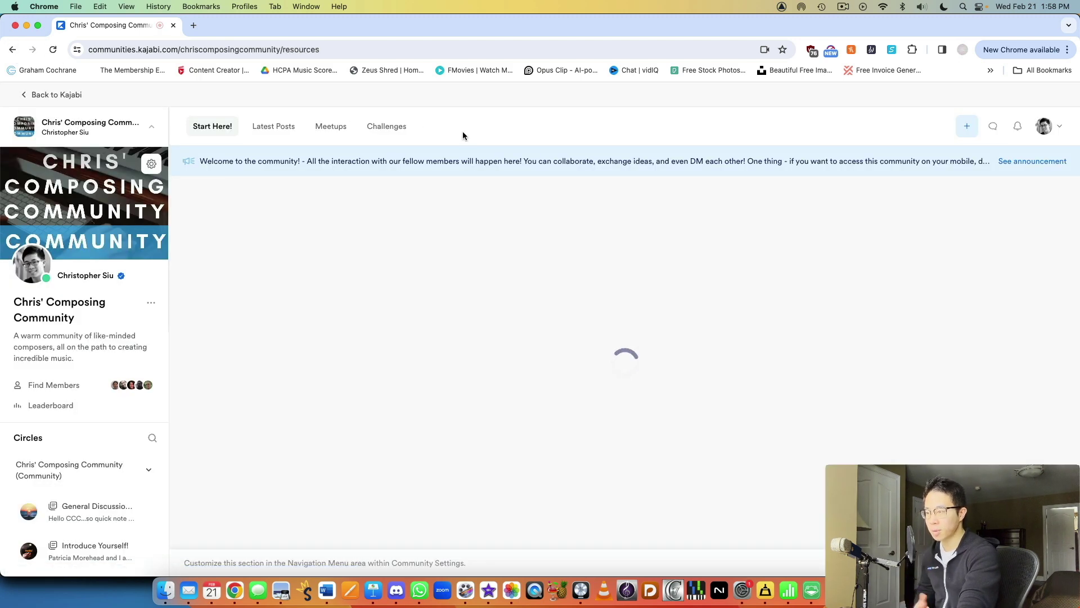